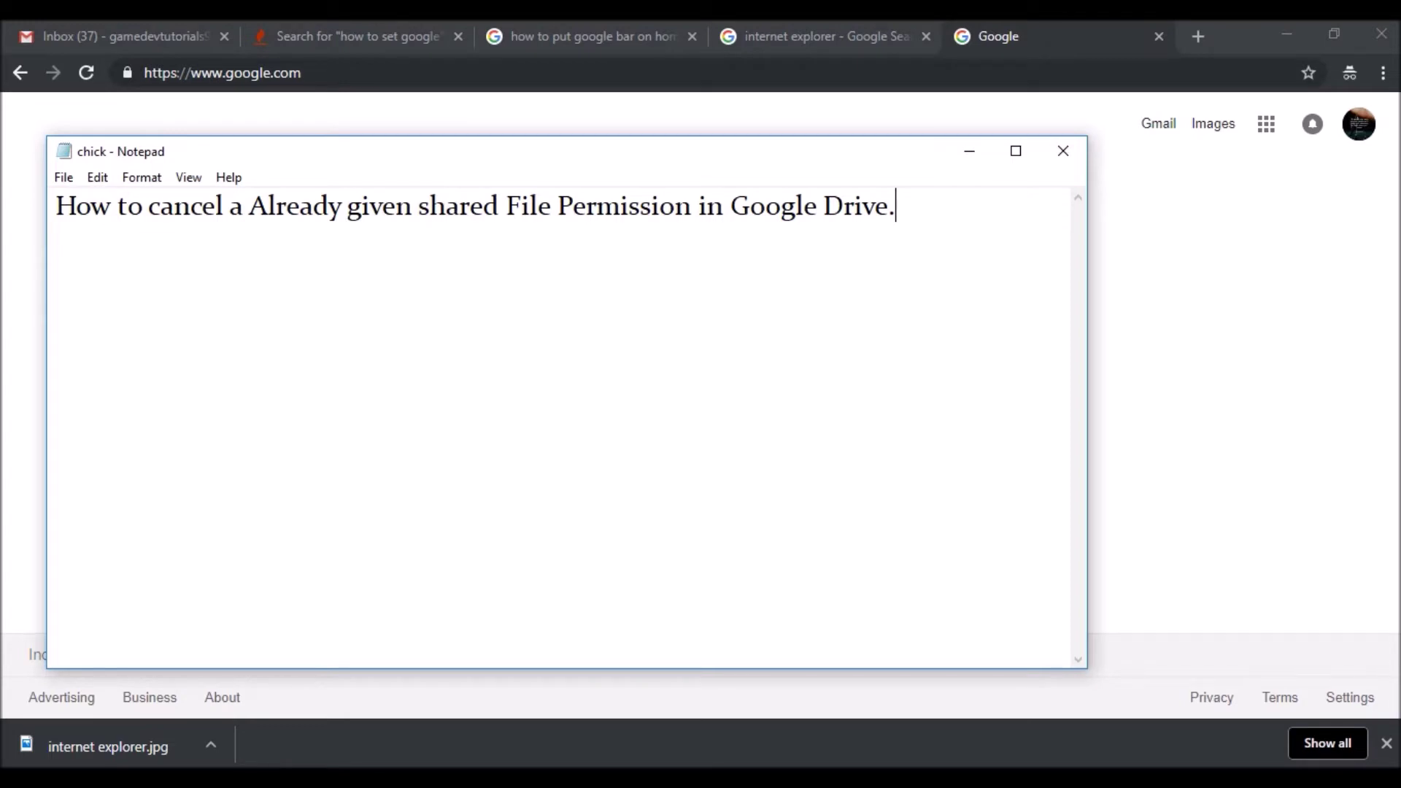
Search Google for 'drive' and open the Google Drive result to reach My Drive.
left_click(1134, 377)
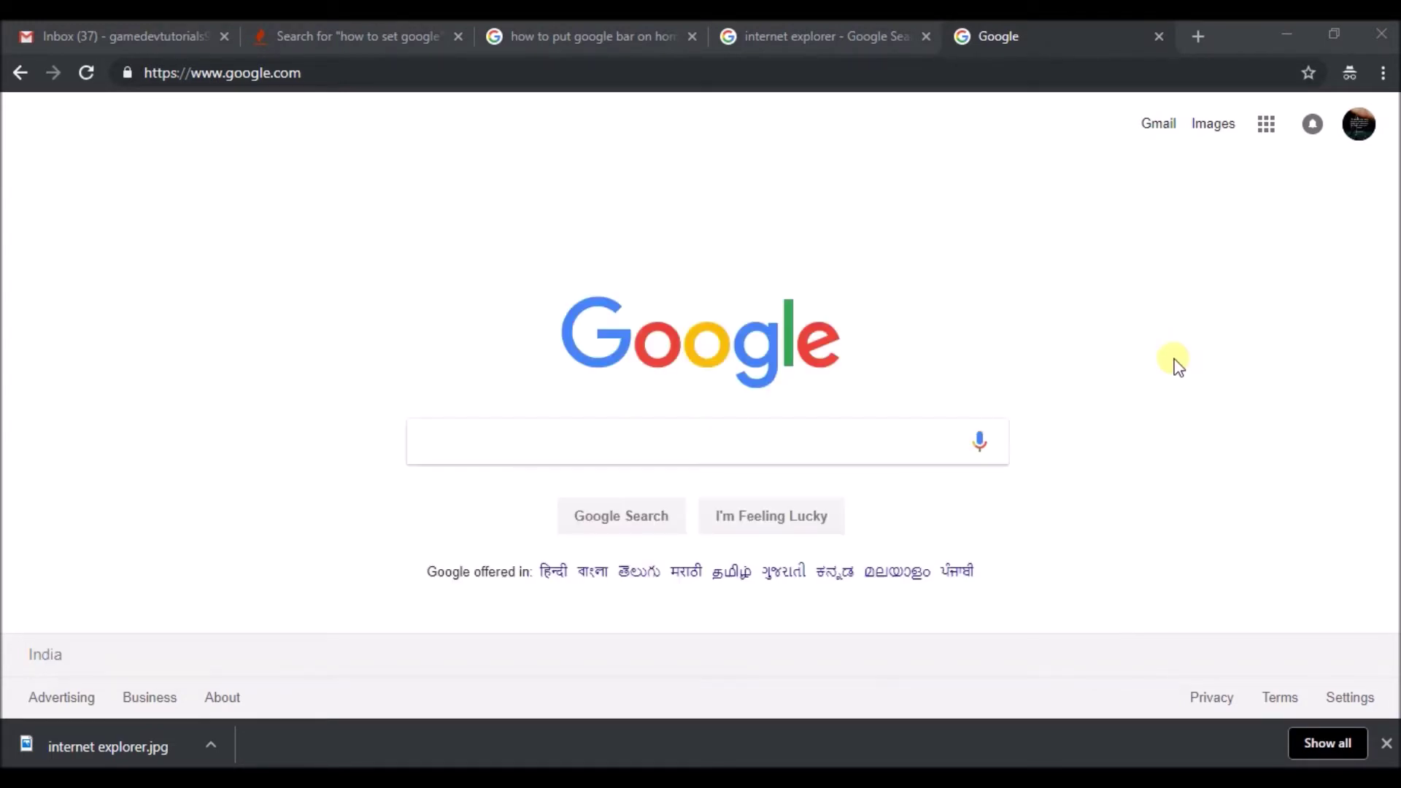
left_click(780, 452)
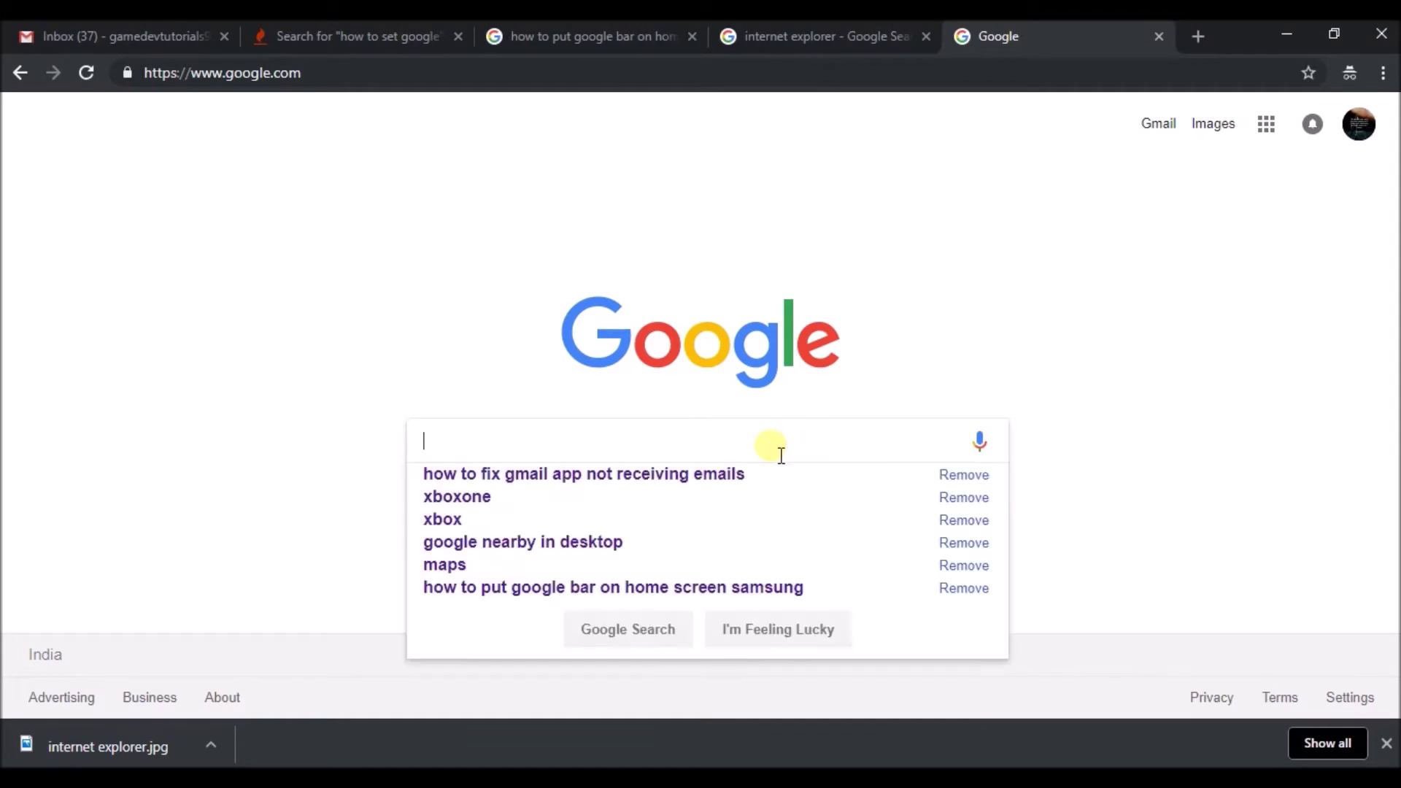
type("drivve")
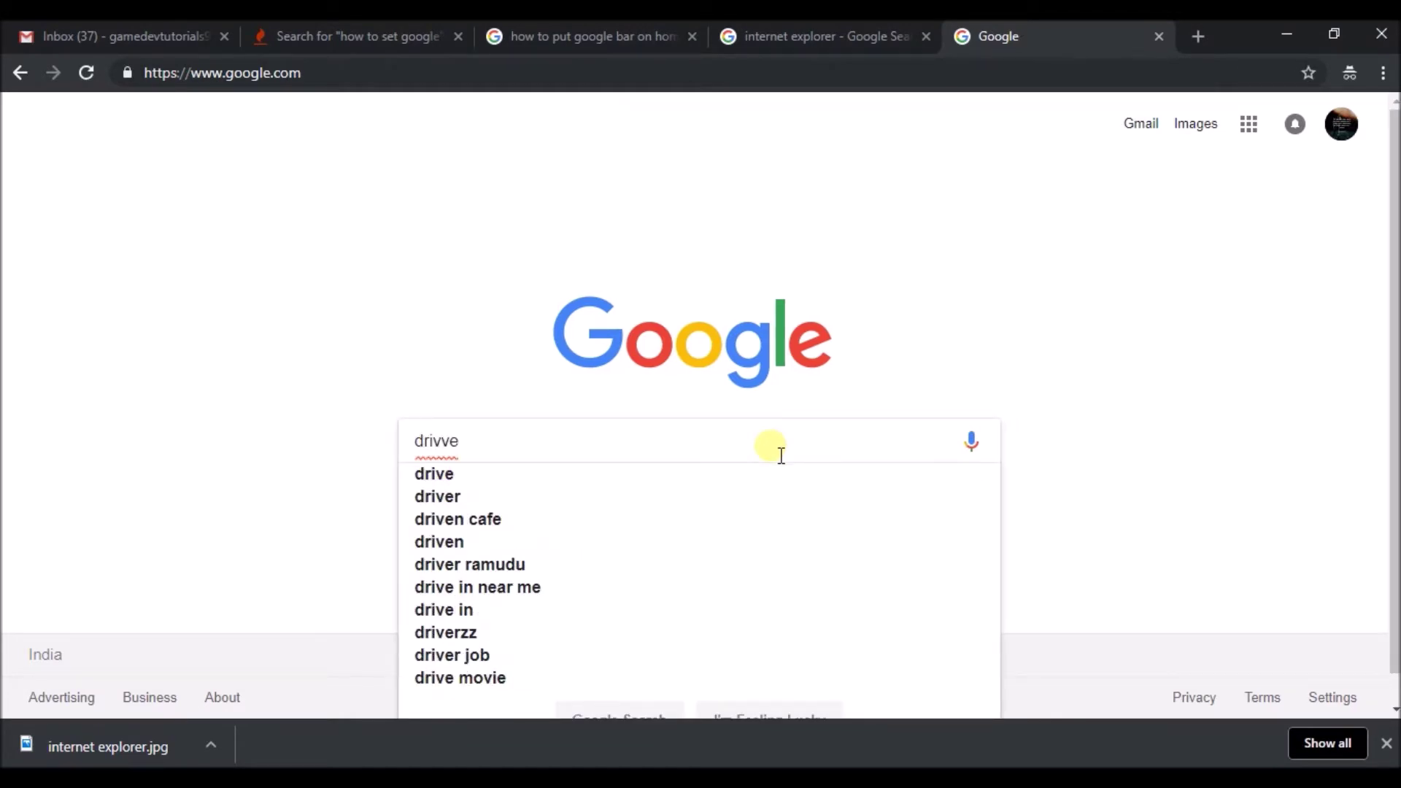
key("BackSpace")
key("BackSpace")
type("e")
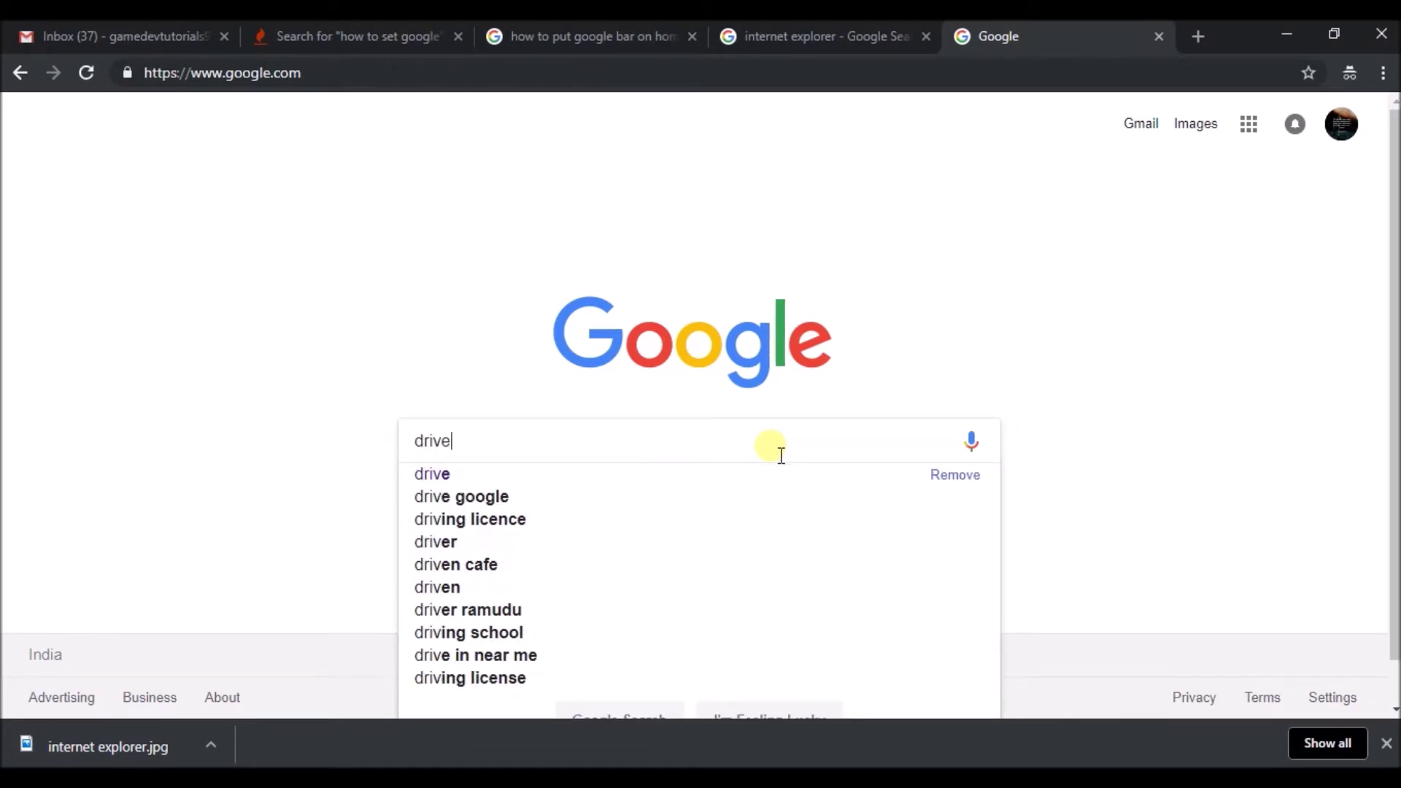
key("Down")
key("Return")
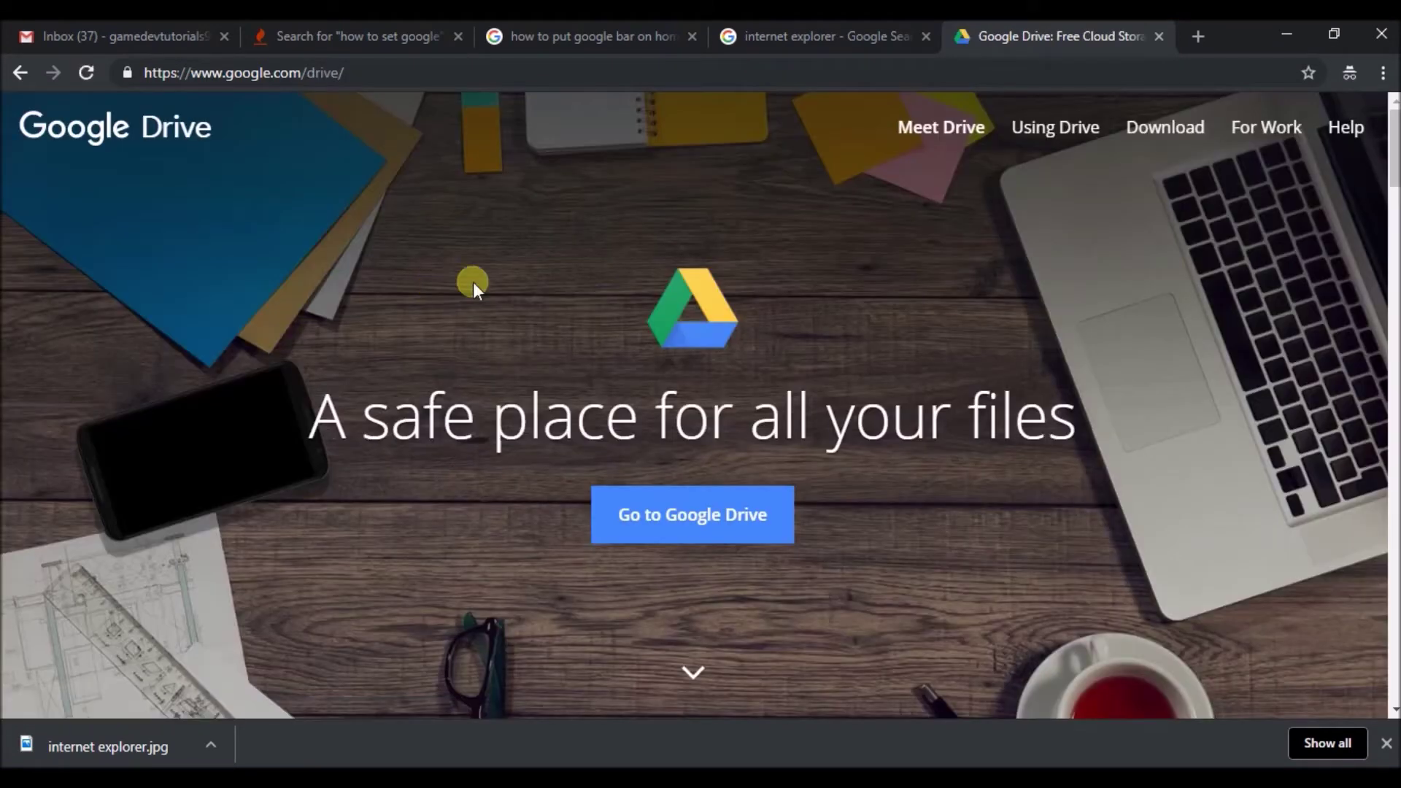
left_click(742, 515)
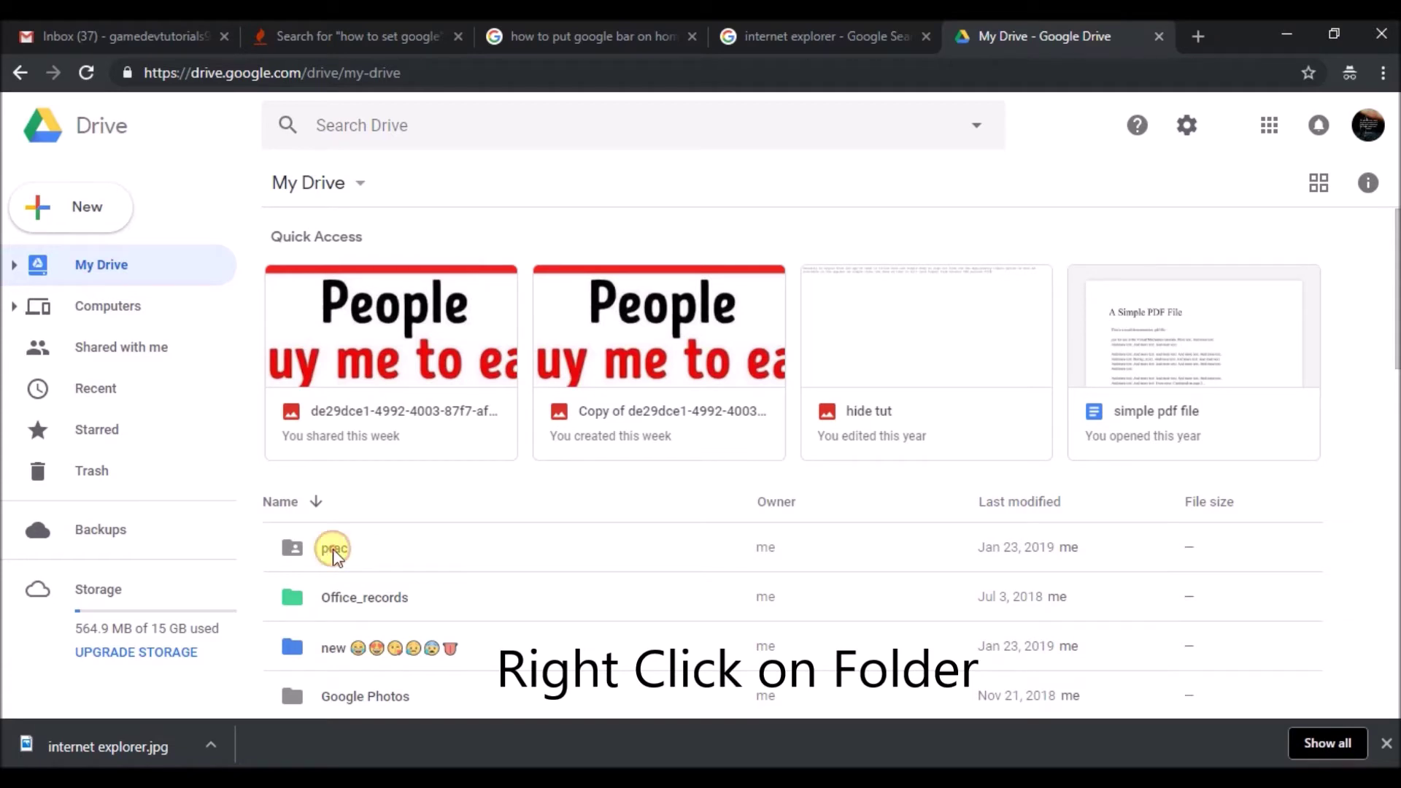
Share the prac folder with the second suggested contact after removing a wrongly added one.
right_click(334, 551)
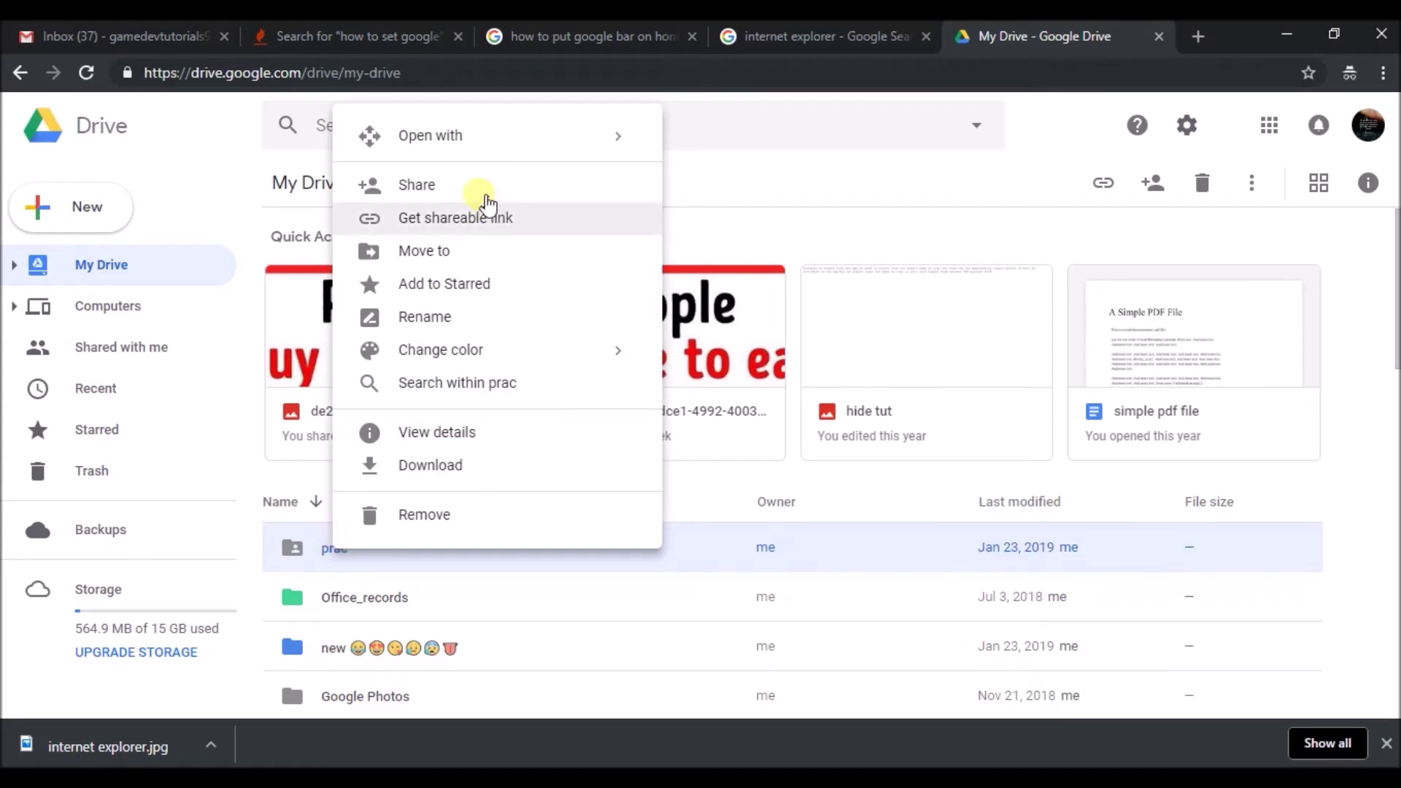
left_click(452, 193)
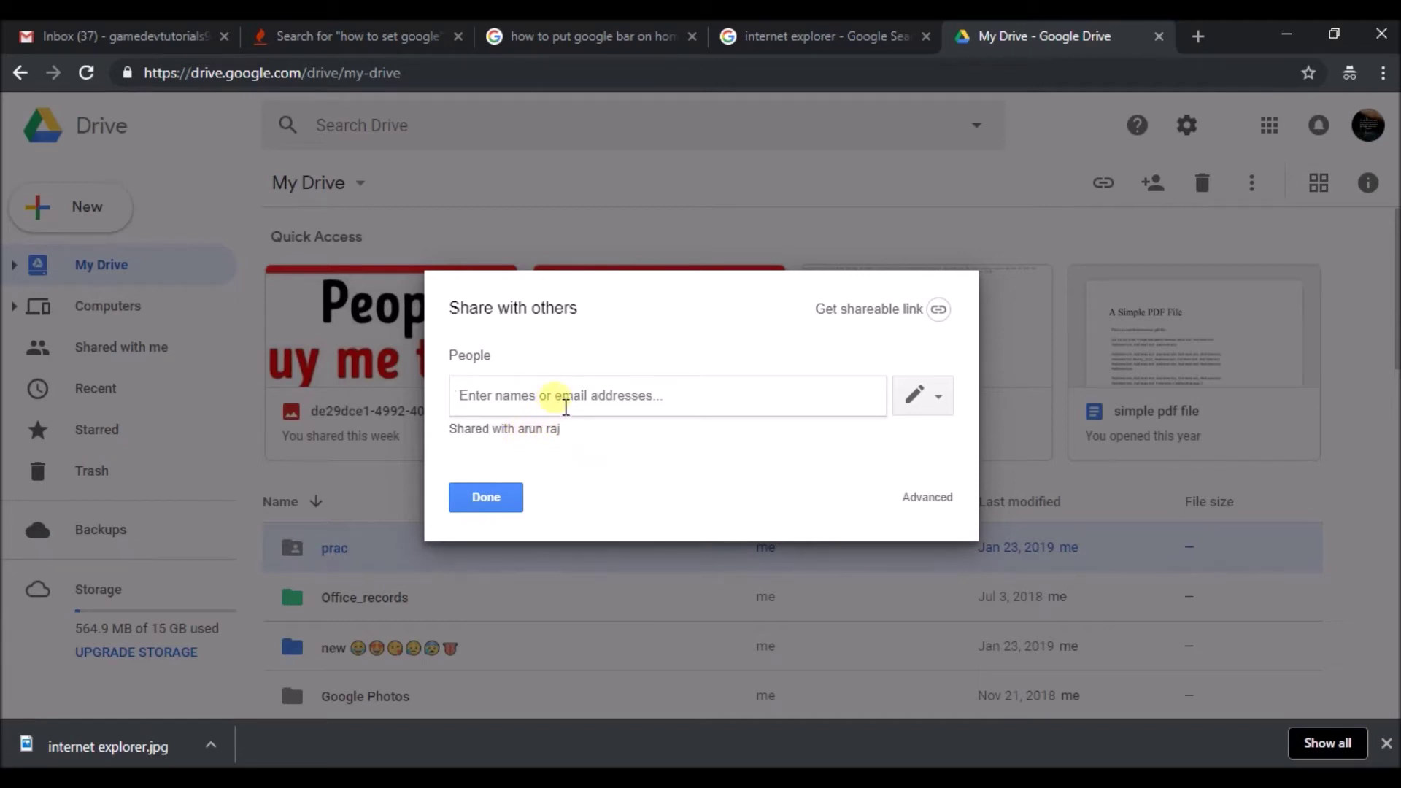
type("game")
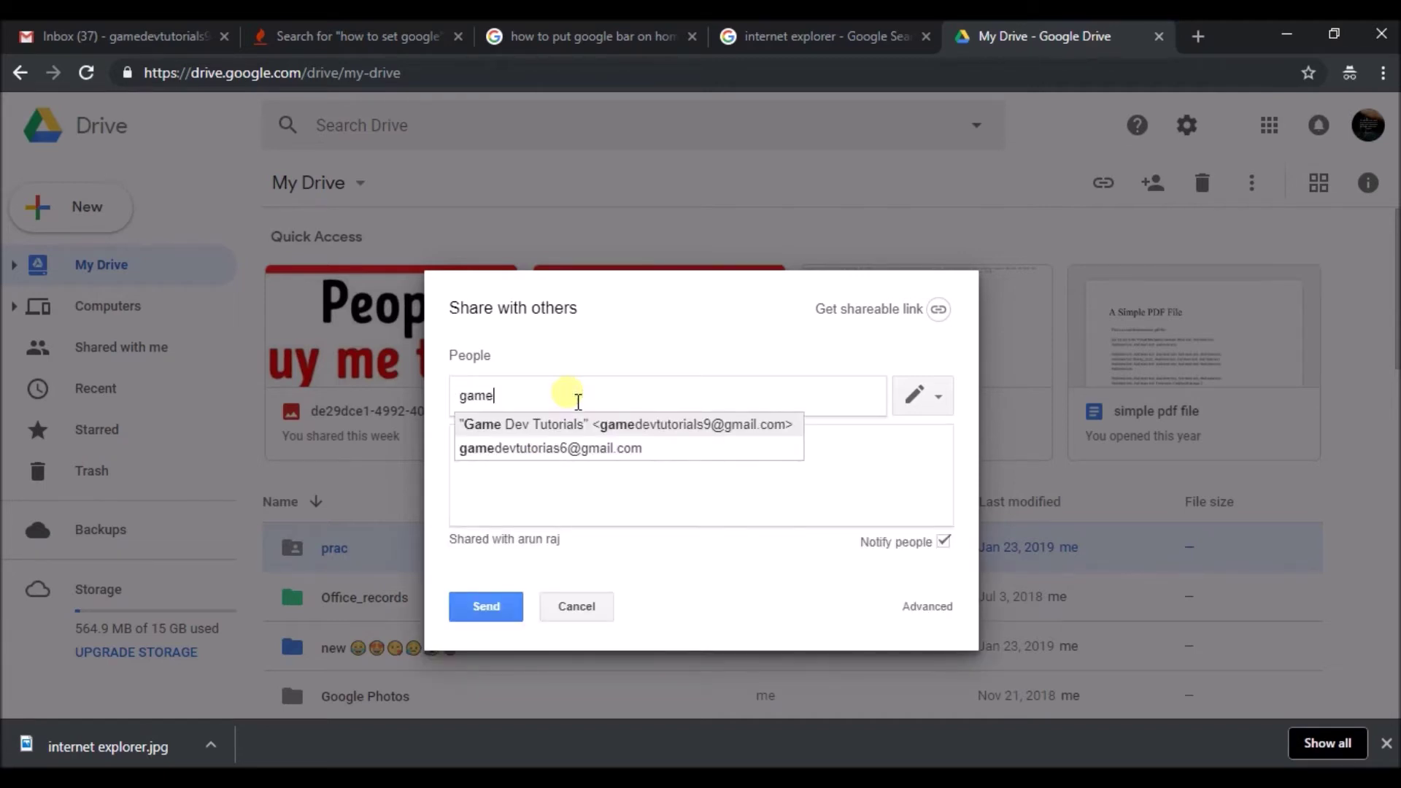
left_click(662, 428)
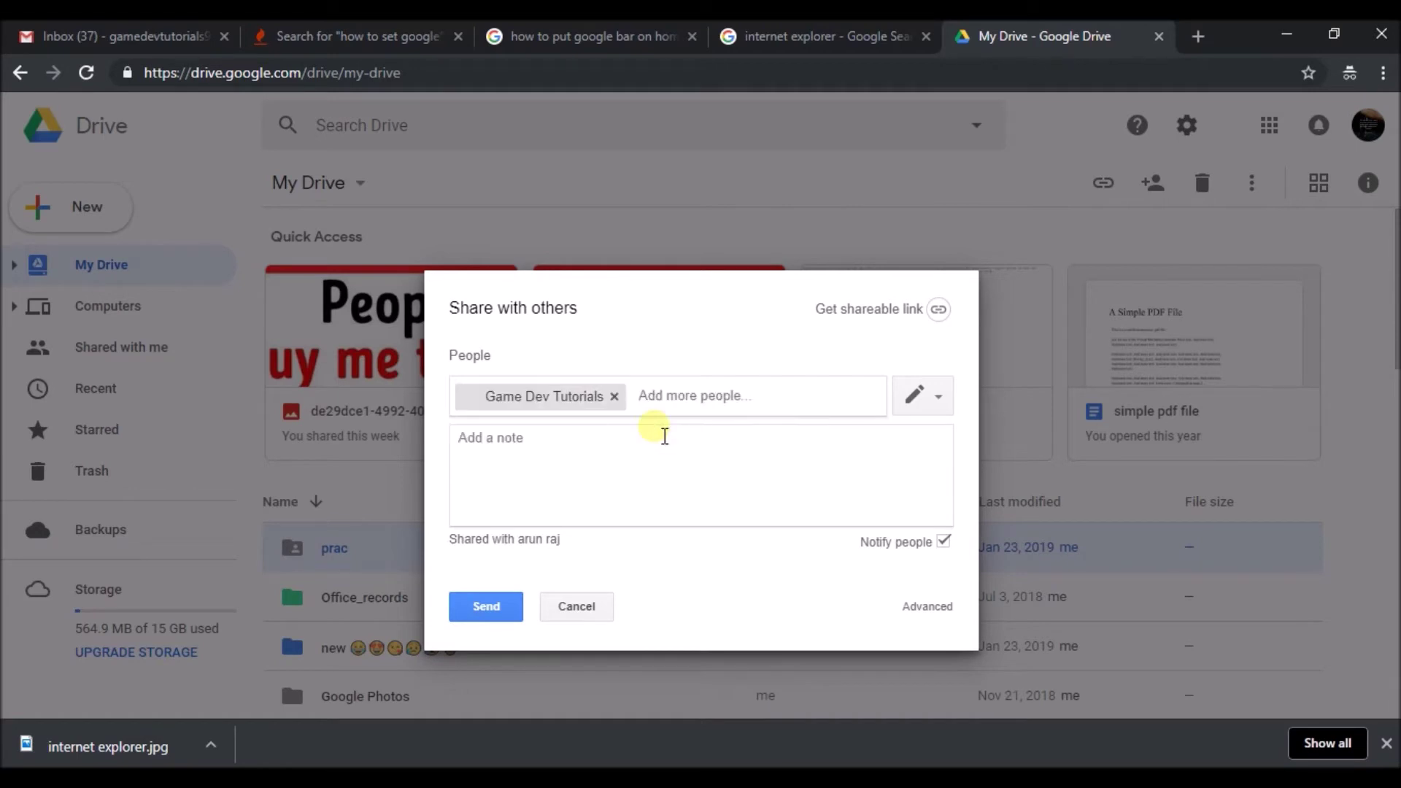
left_click(615, 397)
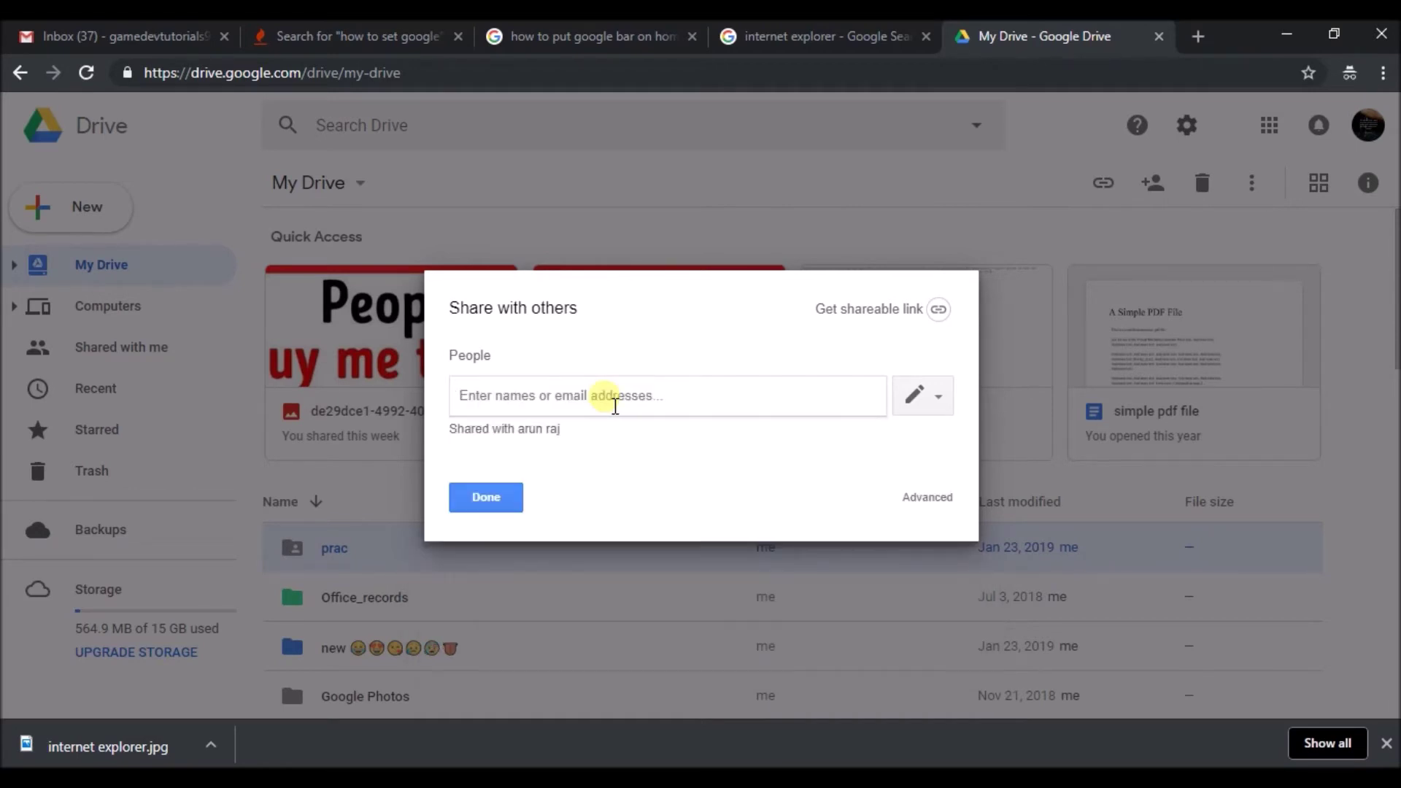
type("game")
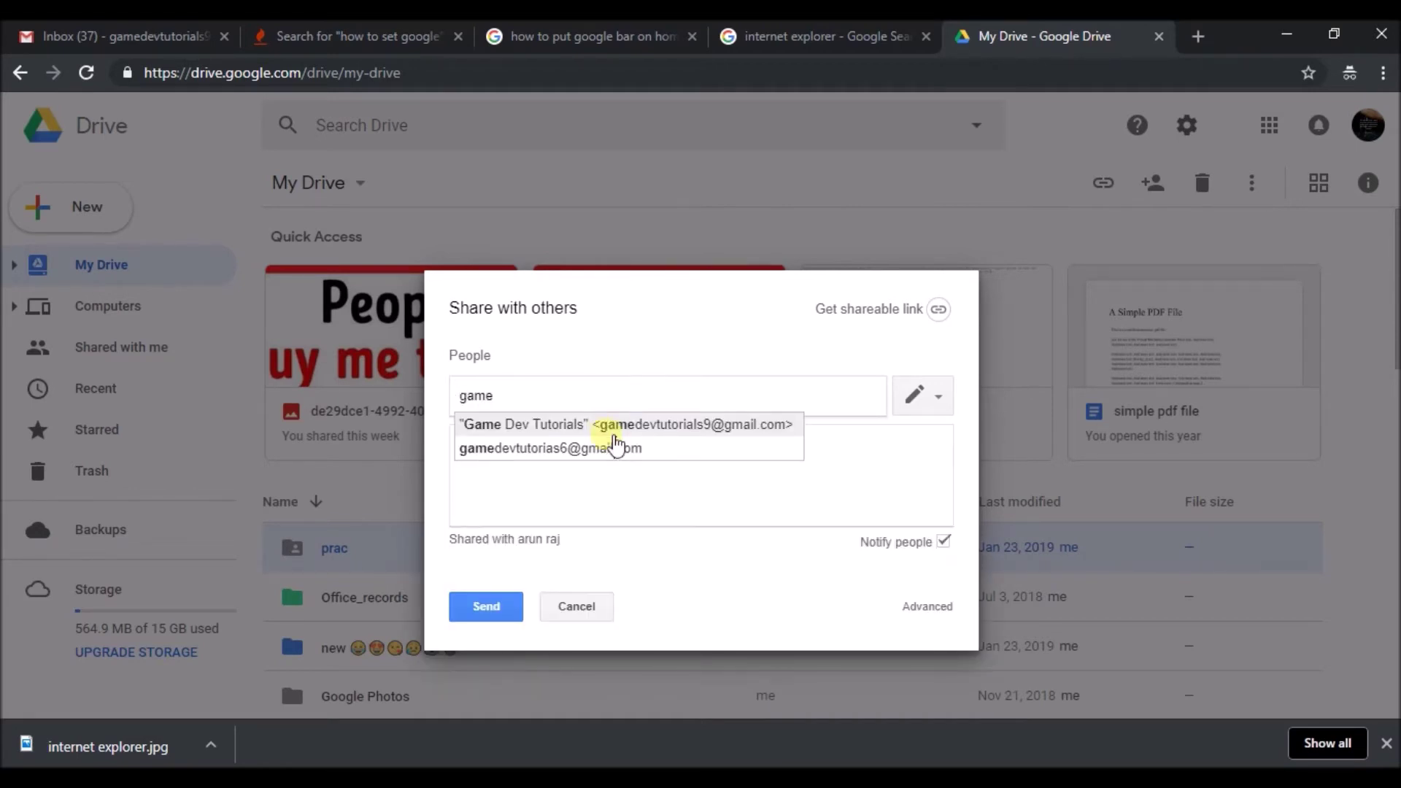
left_click(613, 452)
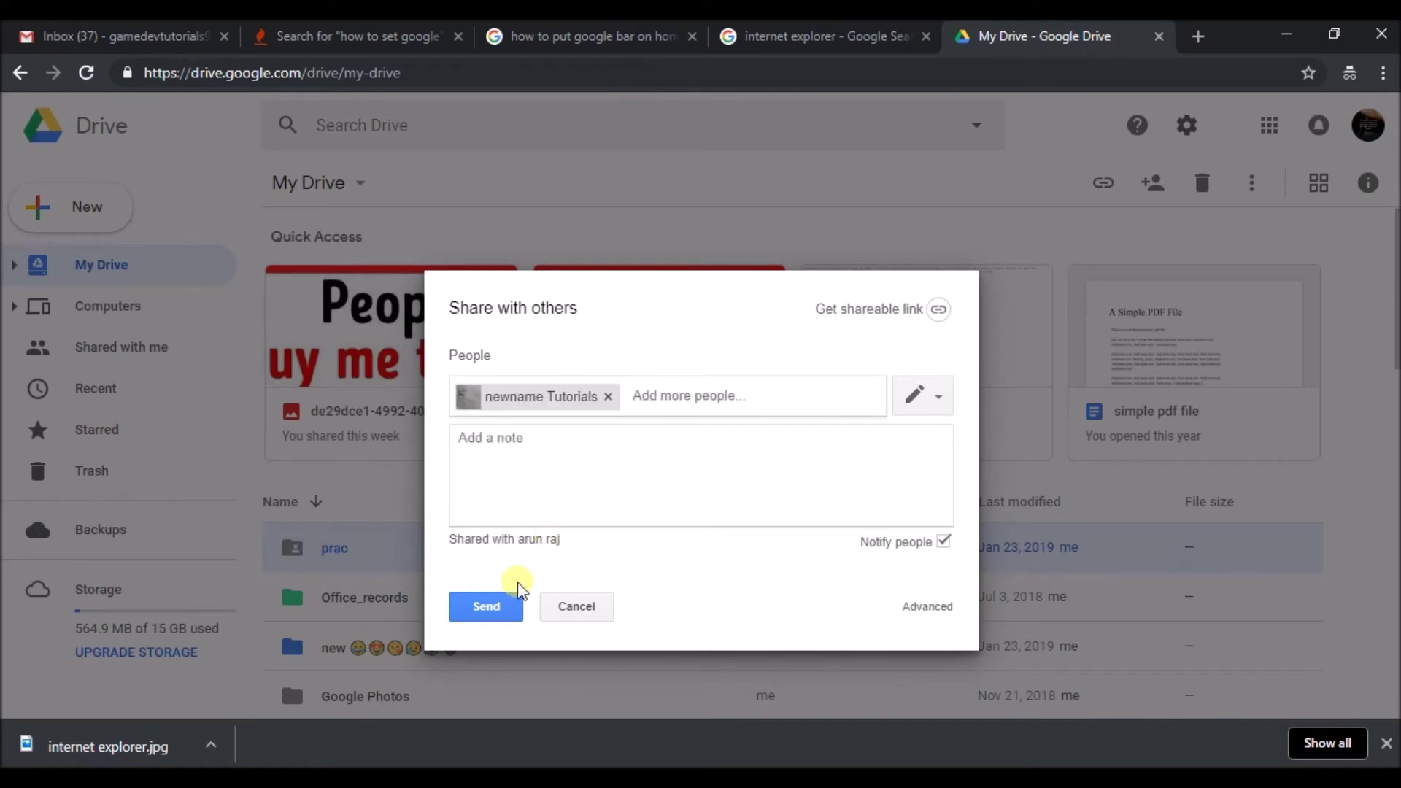
left_click(487, 608)
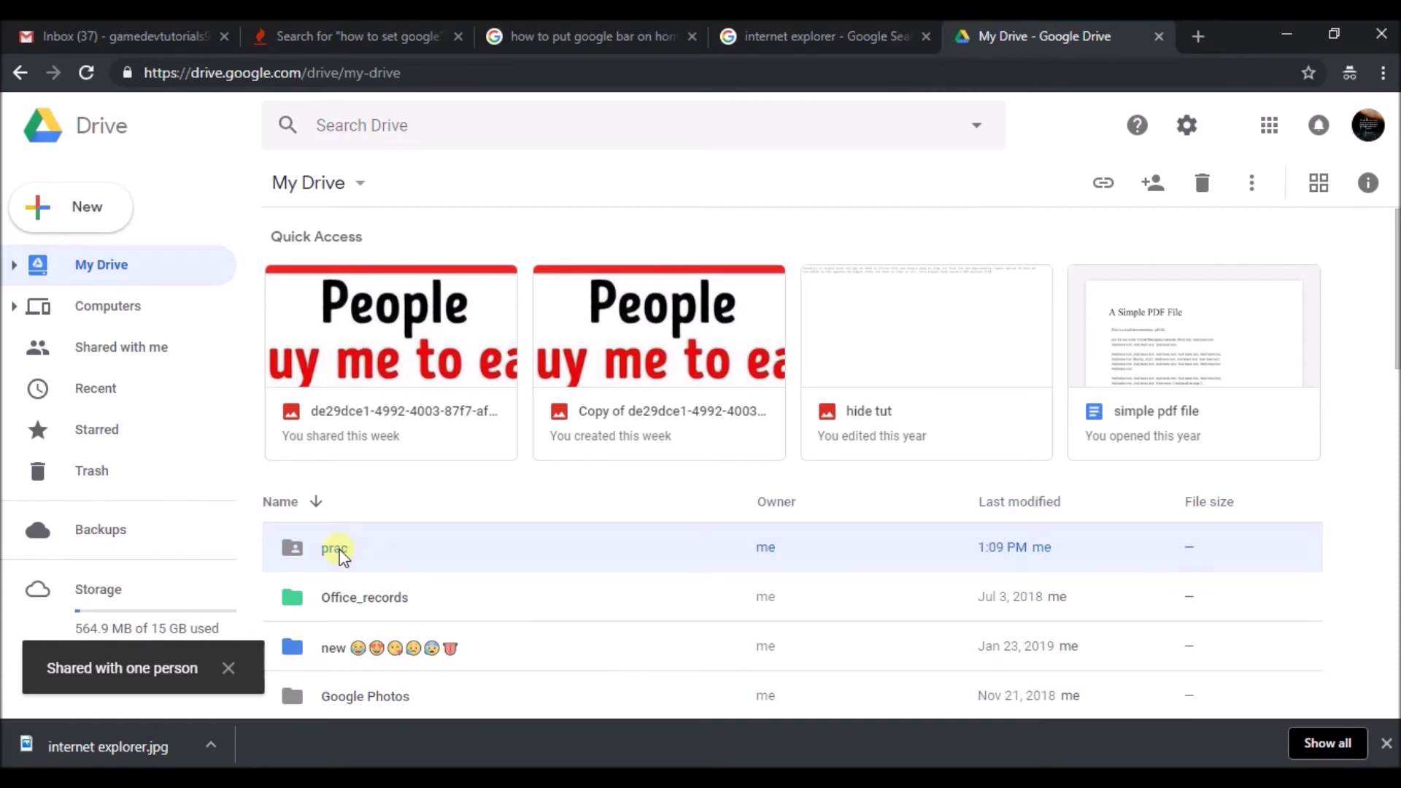
Open prac's full sharing settings listing the owner, one viewer and one editor.
right_click(340, 554)
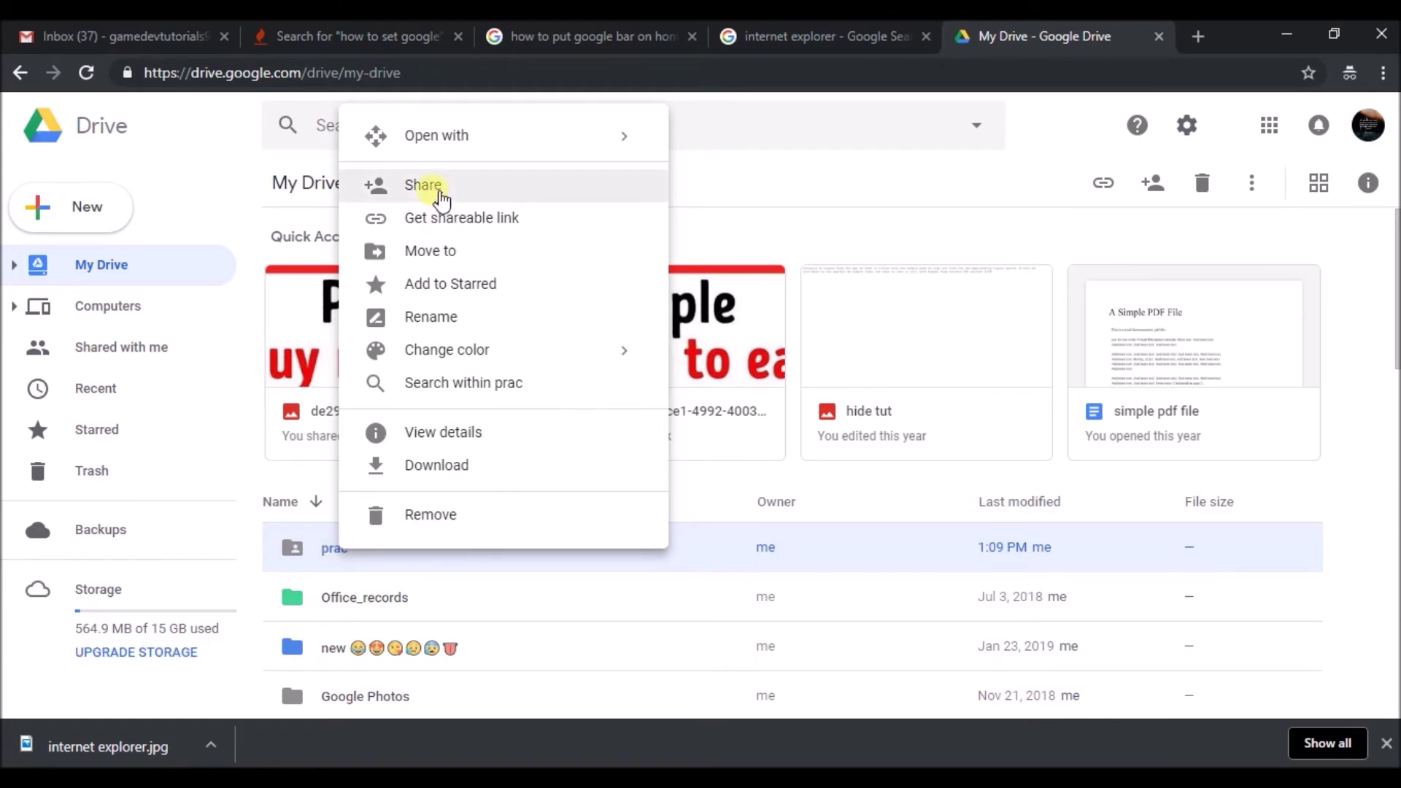
left_click(441, 196)
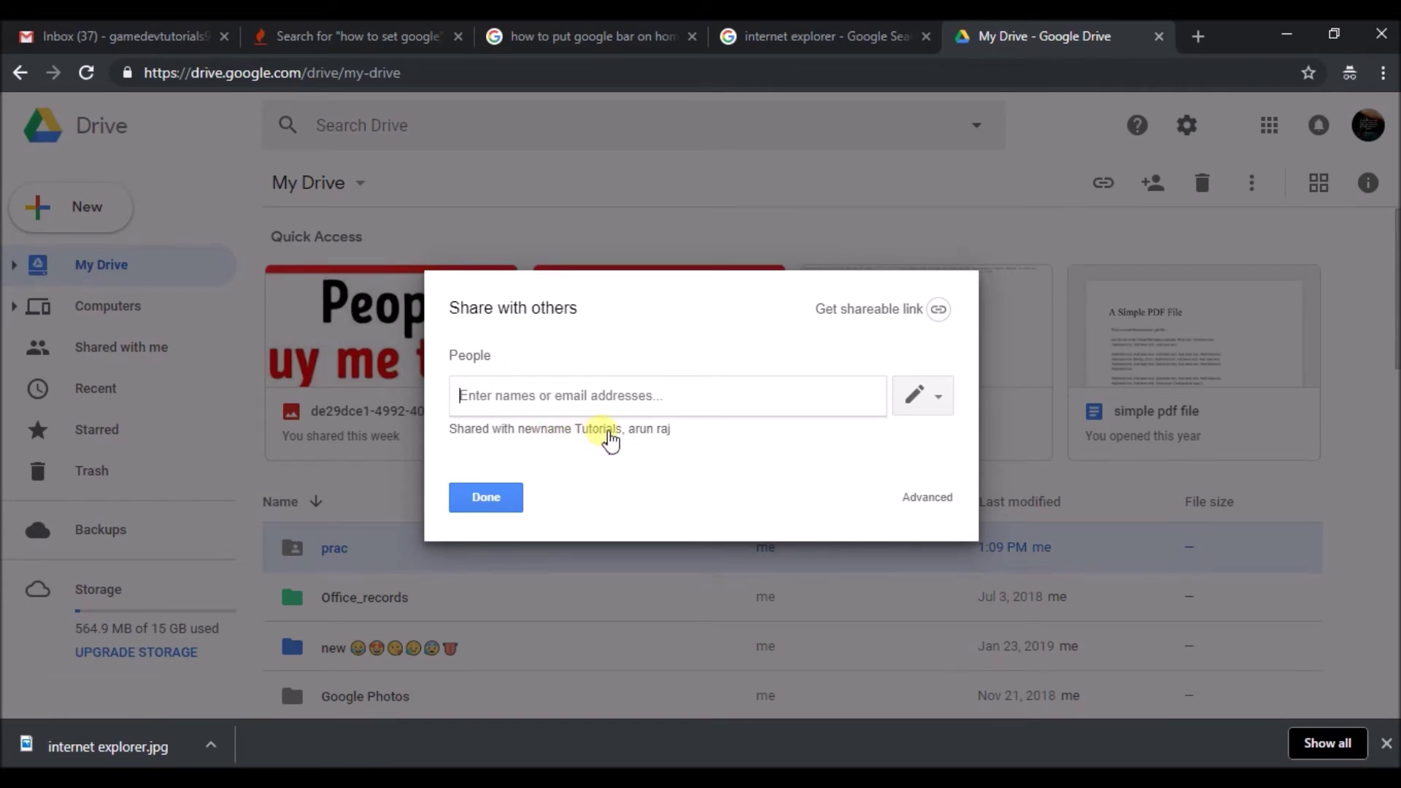
left_click(610, 435)
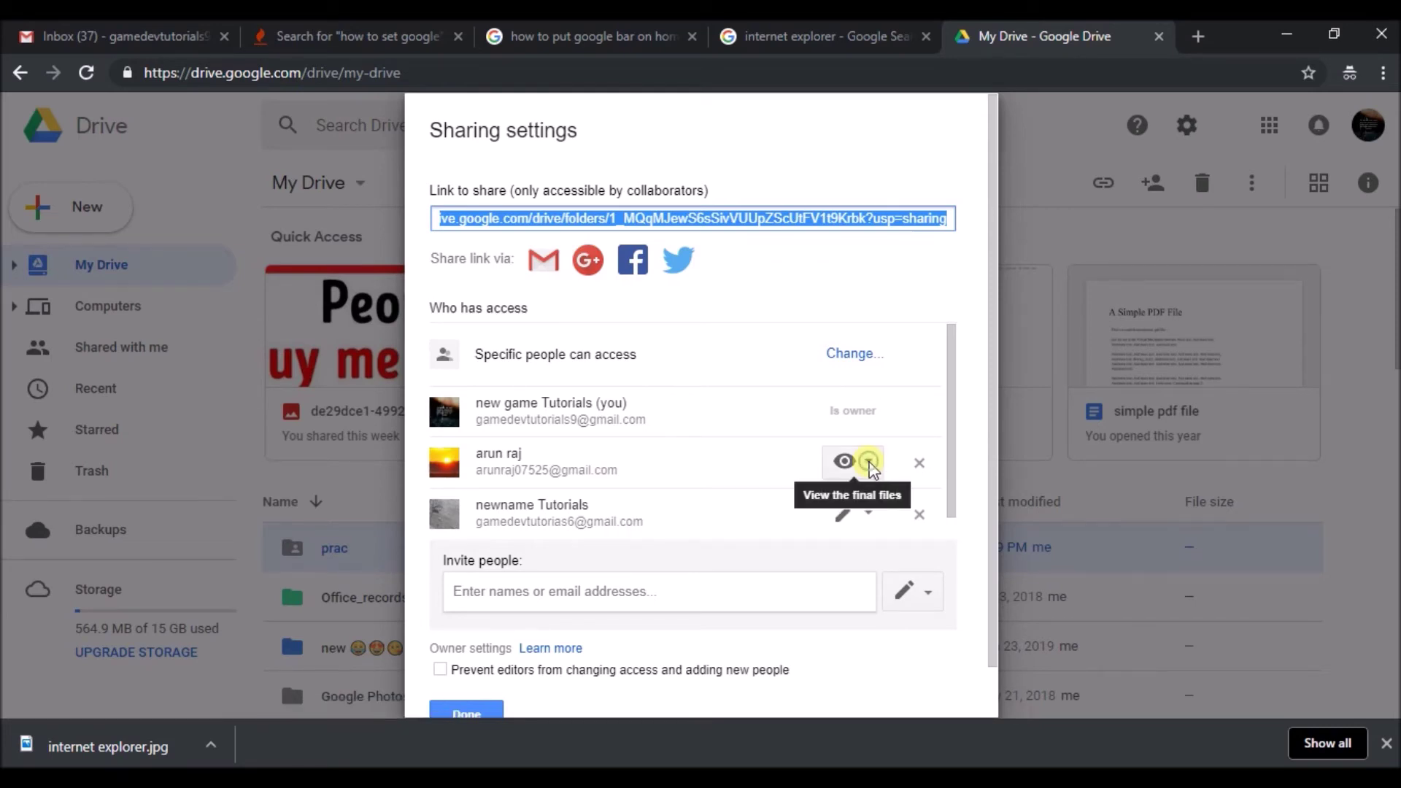
Remove both collaborators from prac's access list and save the changes.
left_click(872, 468)
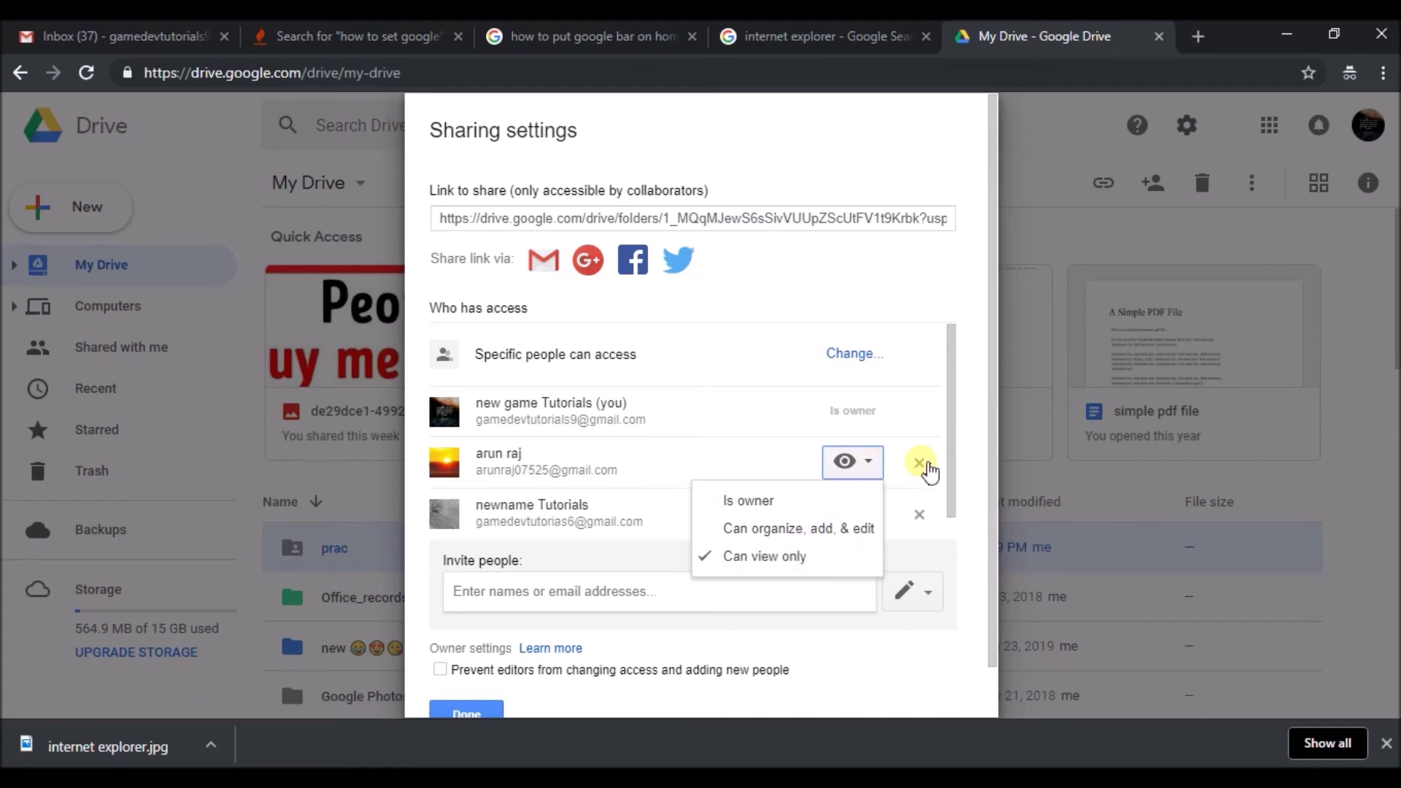
left_click(921, 464)
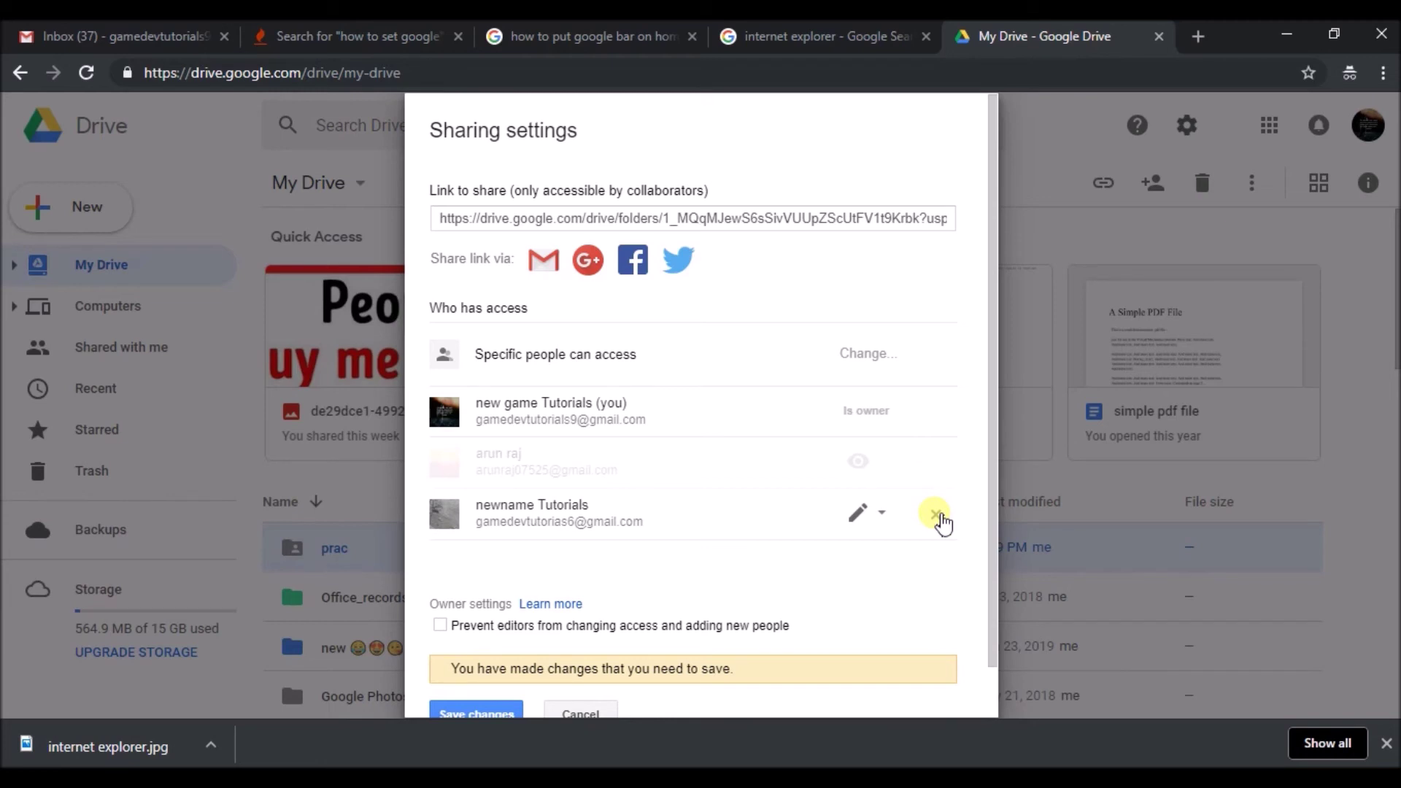
left_click(938, 514)
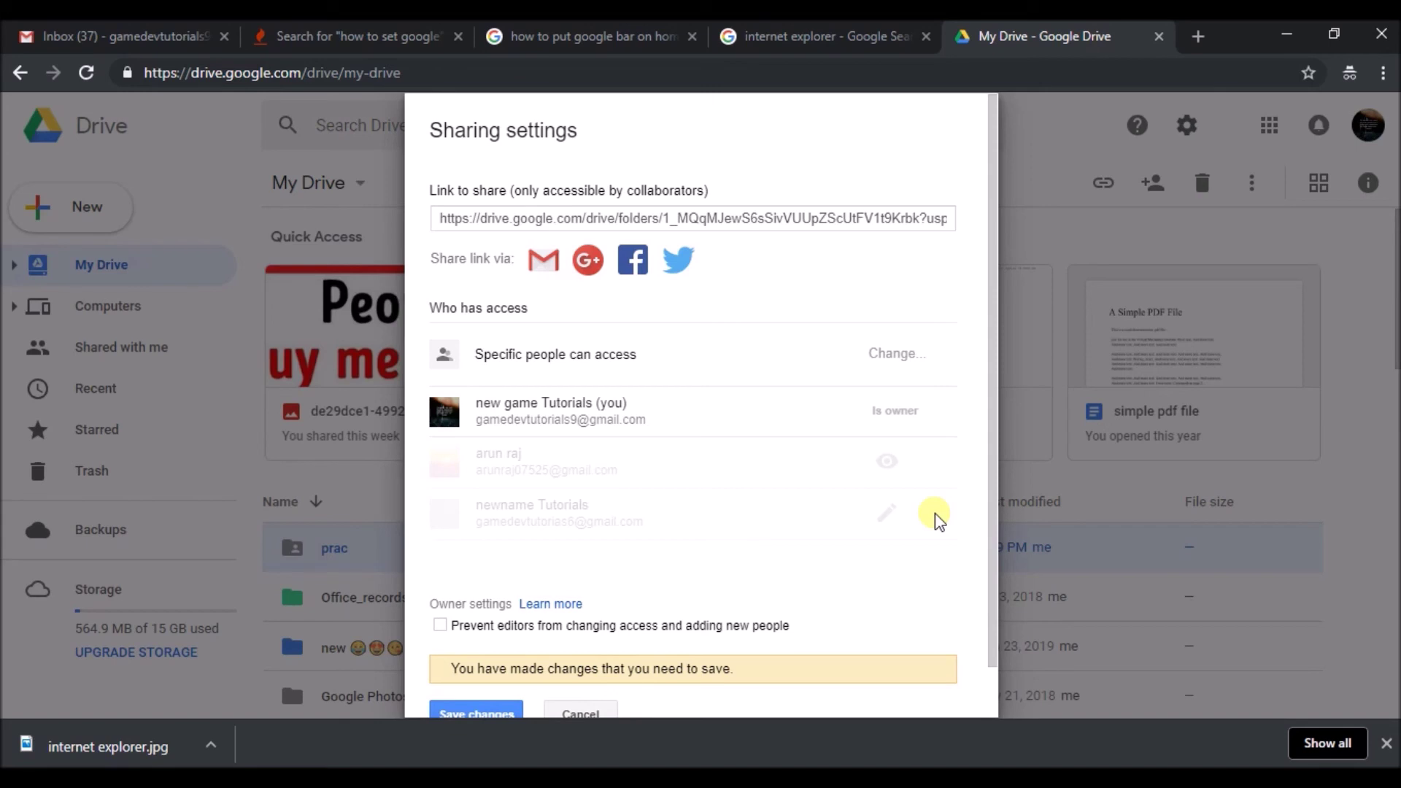
left_click_drag(993, 613, 993, 662)
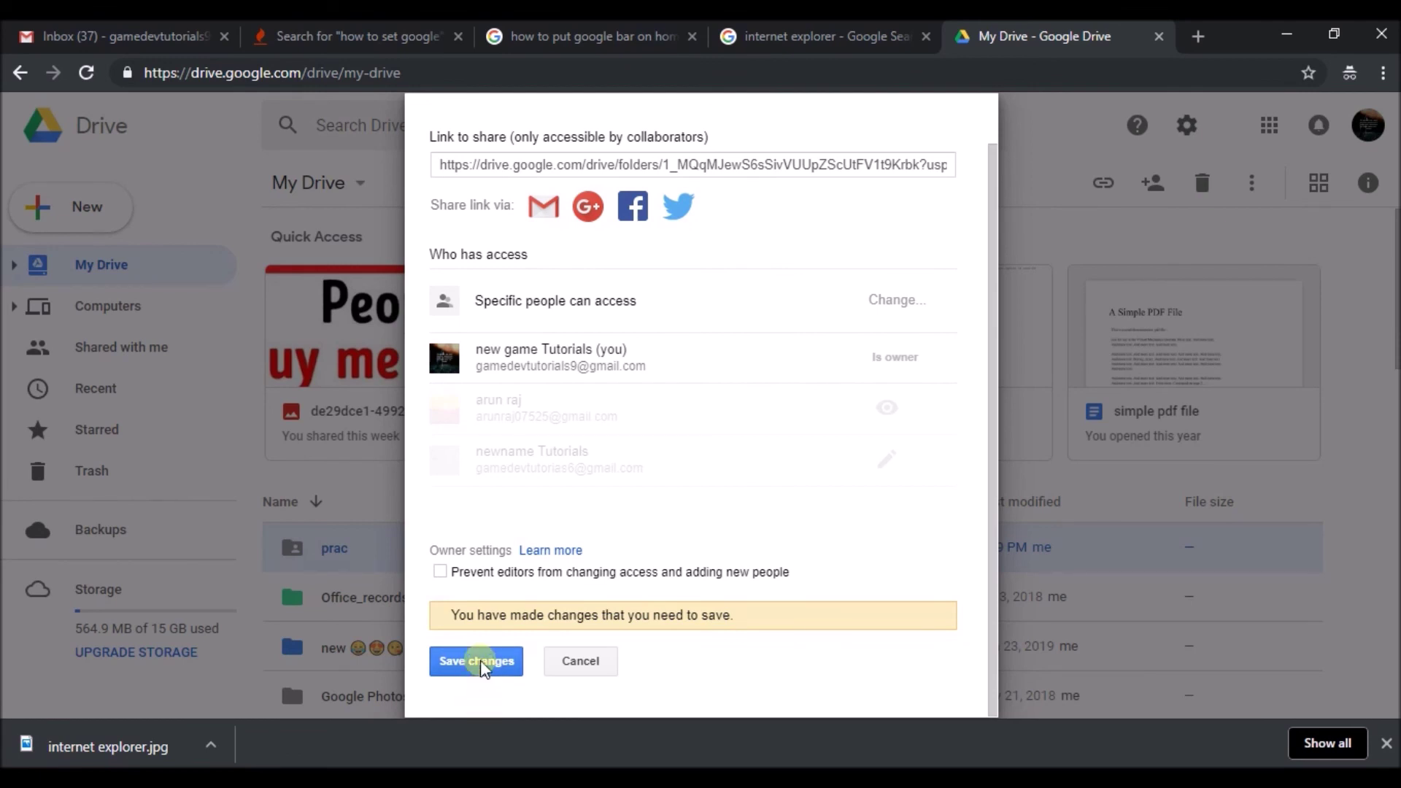
left_click(484, 667)
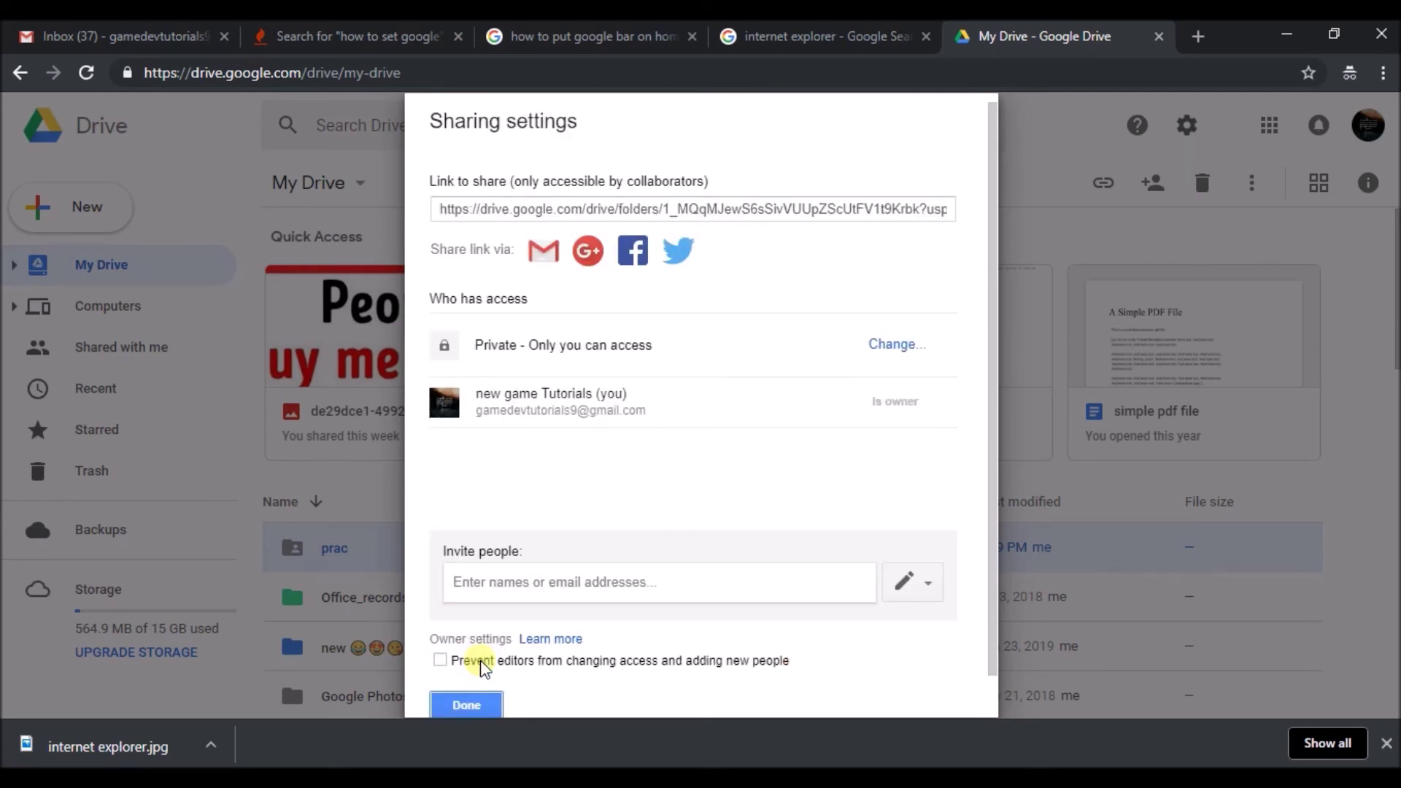
Close prac's sharing settings with Done, returning to My Drive.
left_click(466, 705)
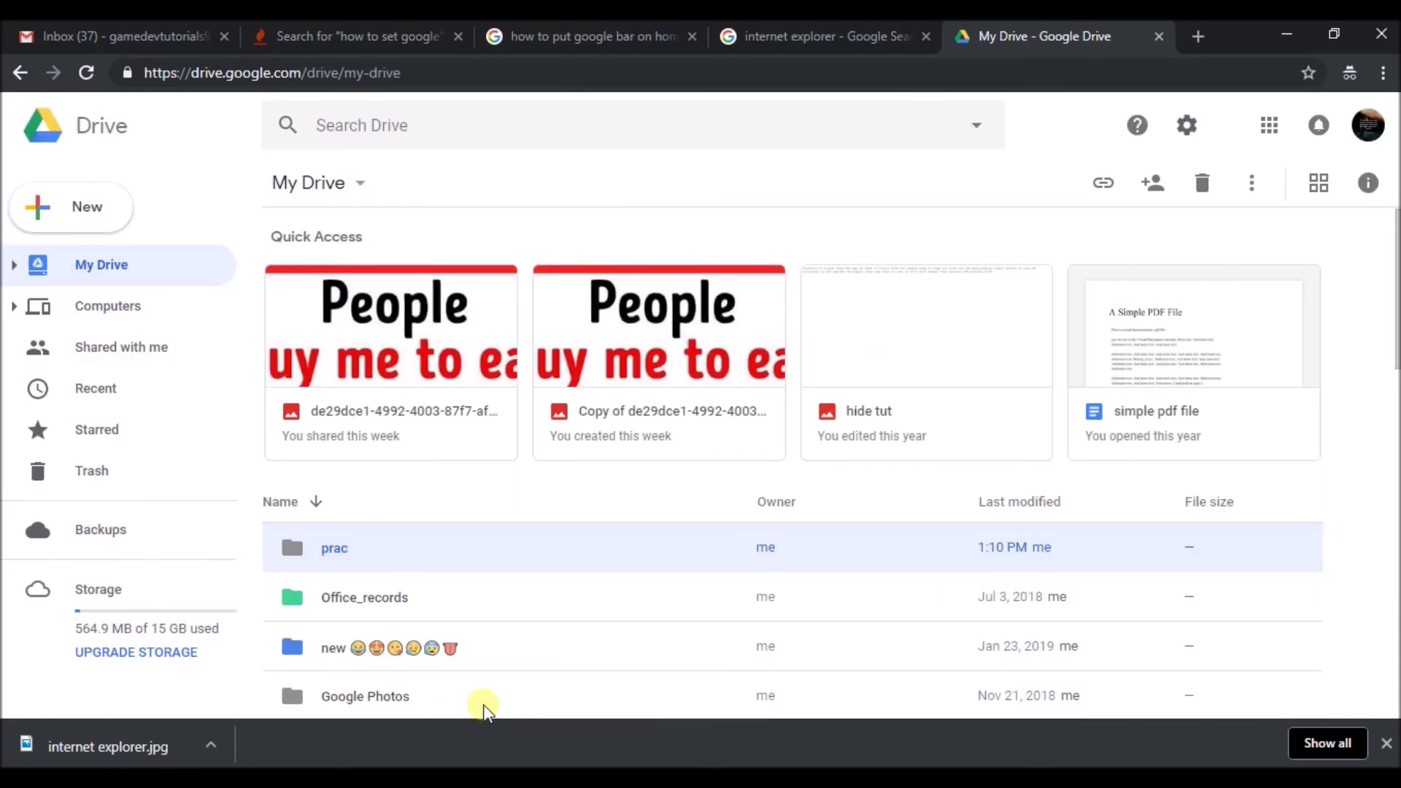